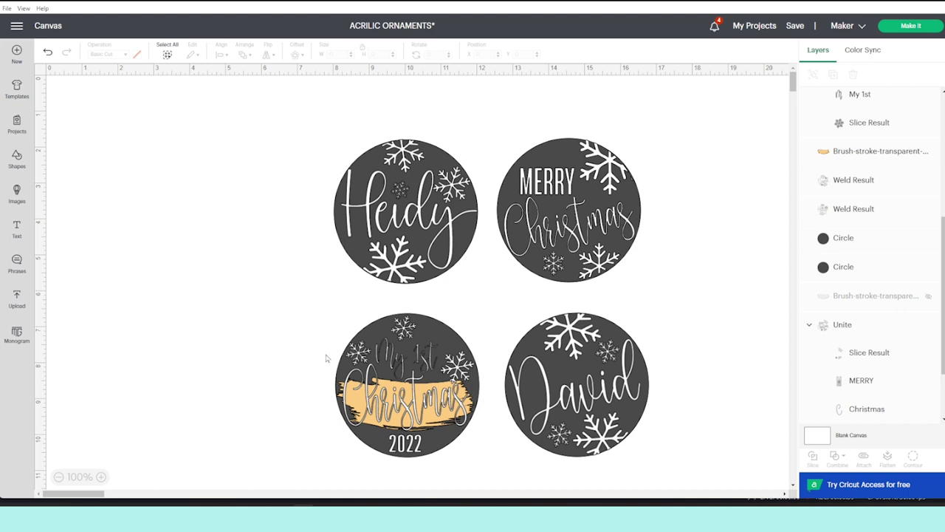
Add a circle shape, size it to 4 by 4 inches and place it in the empty area beside the existing ornaments.
{"action": "left_click", "coordinate": [16, 159]}
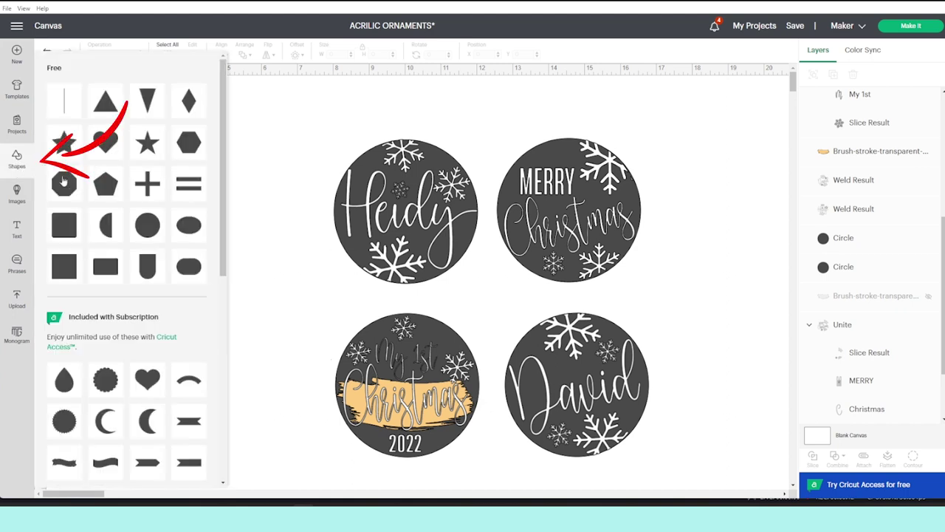
{"action": "left_click", "coordinate": [144, 225]}
{"action": "left_click_drag", "start_coordinate": [170, 204], "coordinate": [187, 255]}
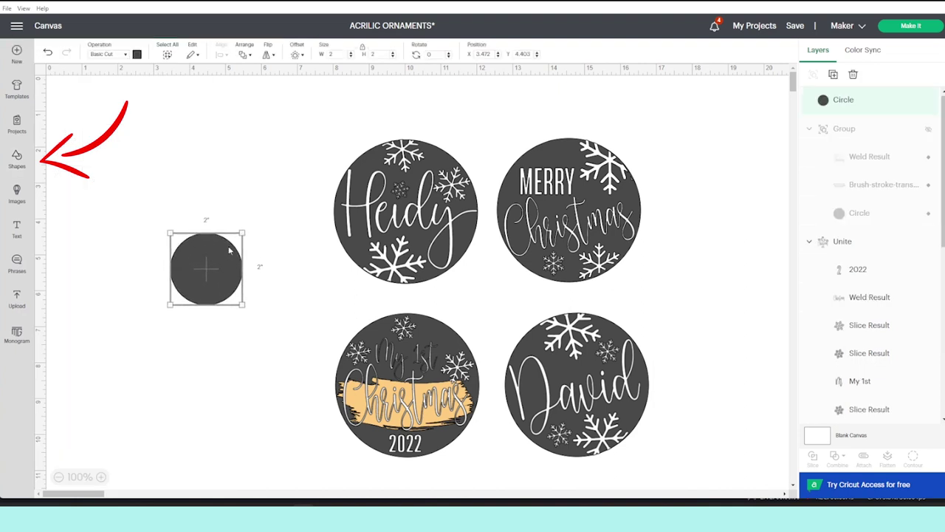
{"action": "left_click", "coordinate": [331, 54]}
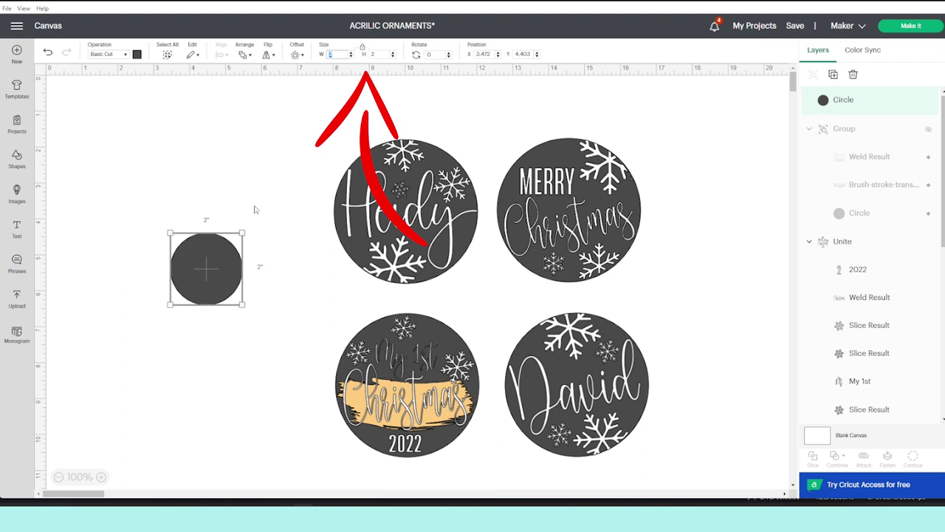
{"action": "key", "text": "Return"}
{"action": "left_click_drag", "start_coordinate": [248, 307], "coordinate": [177, 222]}
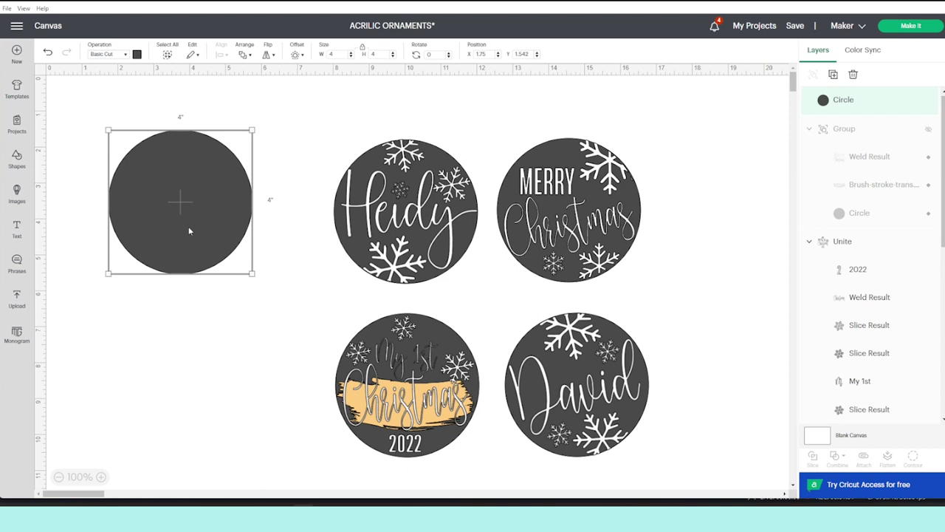
{"action": "left_click_drag", "start_coordinate": [188, 226], "coordinate": [235, 319]}
{"action": "left_click", "coordinate": [318, 266]}
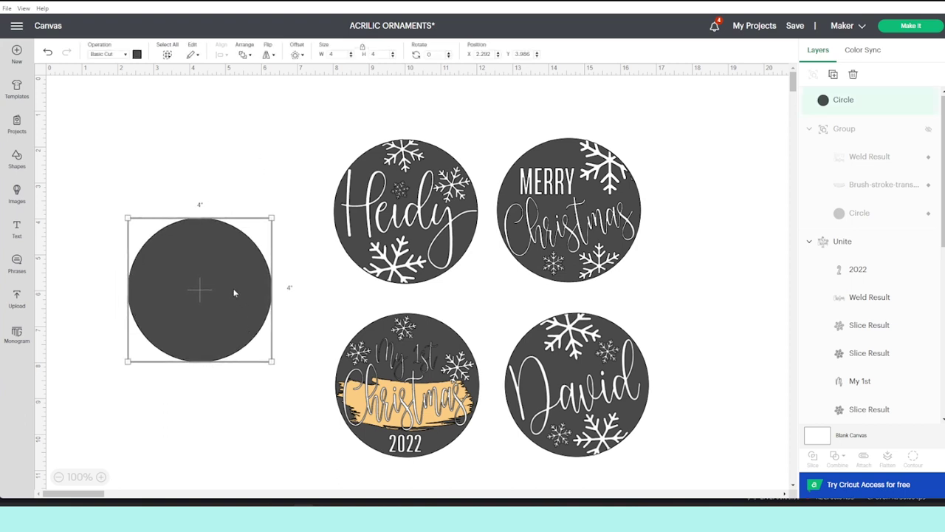
{"action": "key", "text": "ctrl+z"}
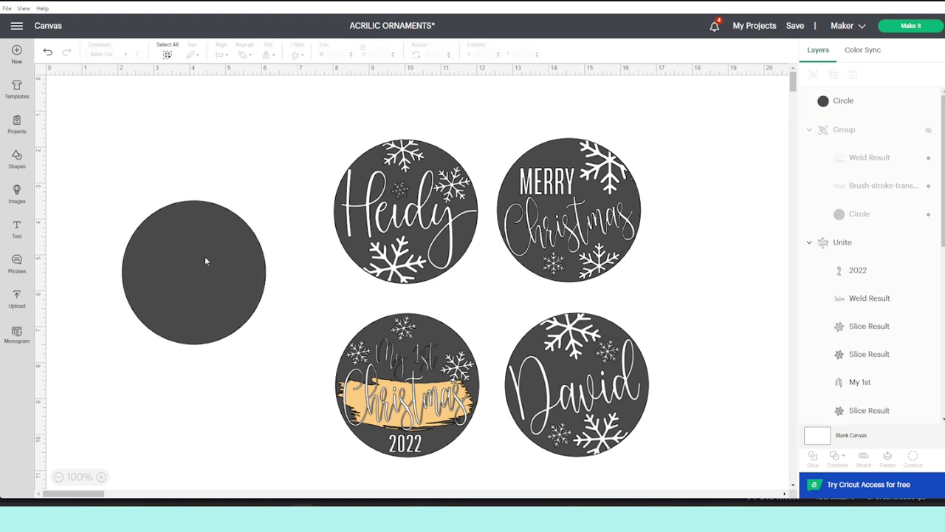
Add the recipient's first name as text, enlarge it to about 3.25 inches wide and place it on the new circle.
{"action": "left_click", "coordinate": [16, 229]}
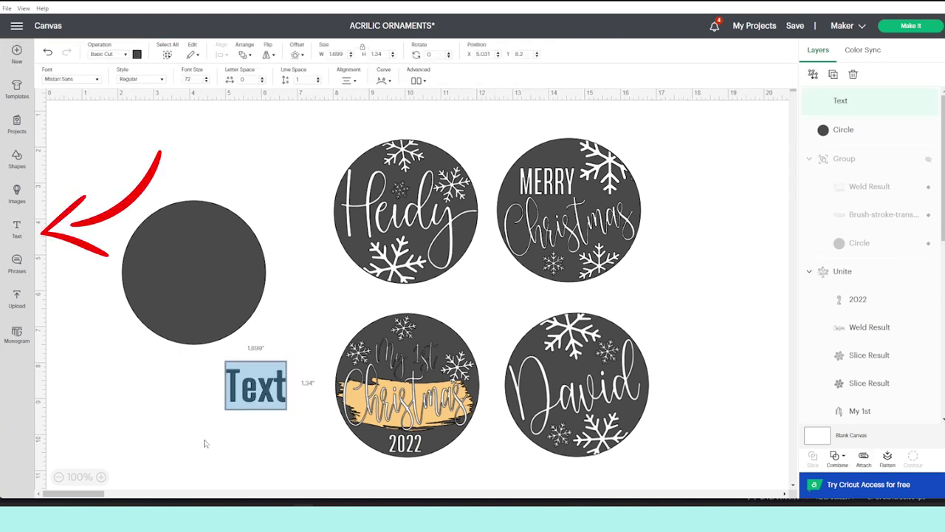
{"action": "type", "text": "Daisy"}
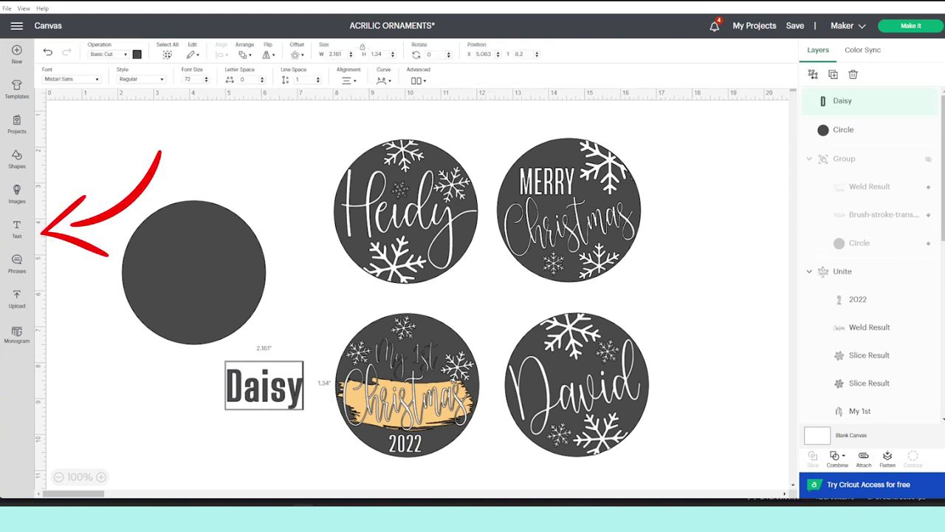
{"action": "left_click_drag", "start_coordinate": [283, 388], "coordinate": [238, 285]}
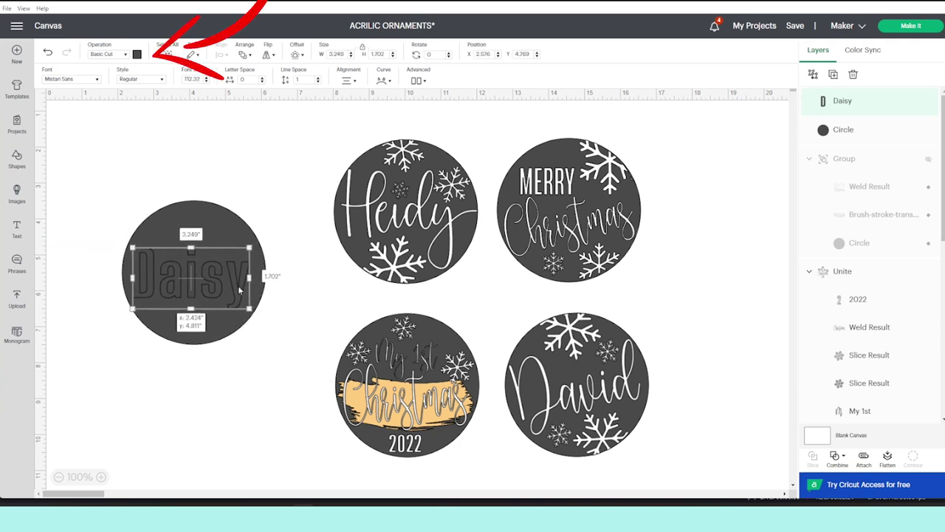
Color the name text white and adjust the name and circle so the text sits centered on the circle.
{"action": "left_click", "coordinate": [138, 56]}
{"action": "left_click", "coordinate": [159, 97]}
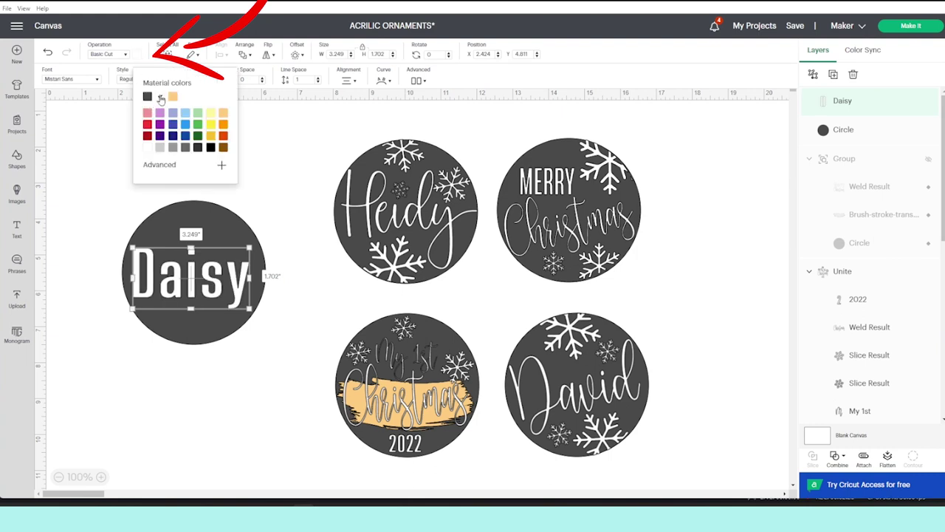
{"action": "left_click", "coordinate": [254, 267]}
{"action": "left_click_drag", "start_coordinate": [243, 285], "coordinate": [238, 285]}
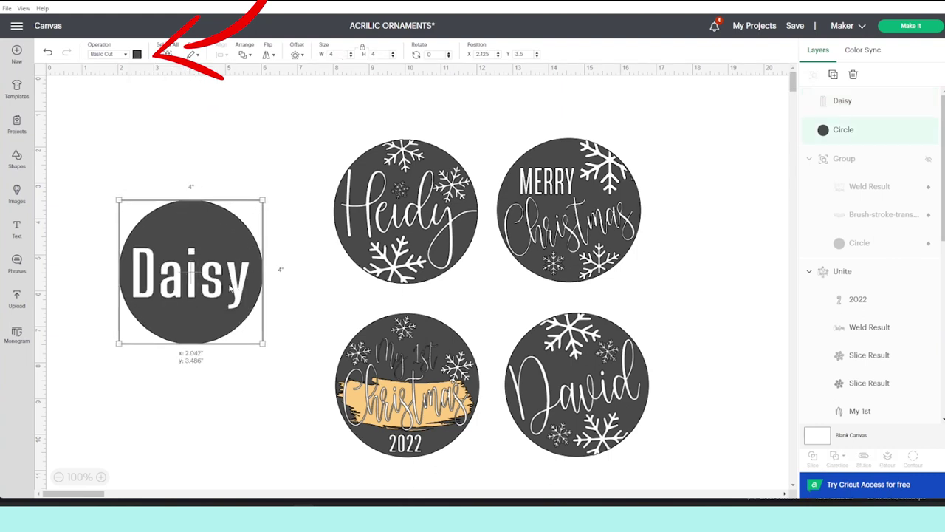
{"action": "key", "text": "Escape"}
{"action": "left_click", "coordinate": [238, 284]}
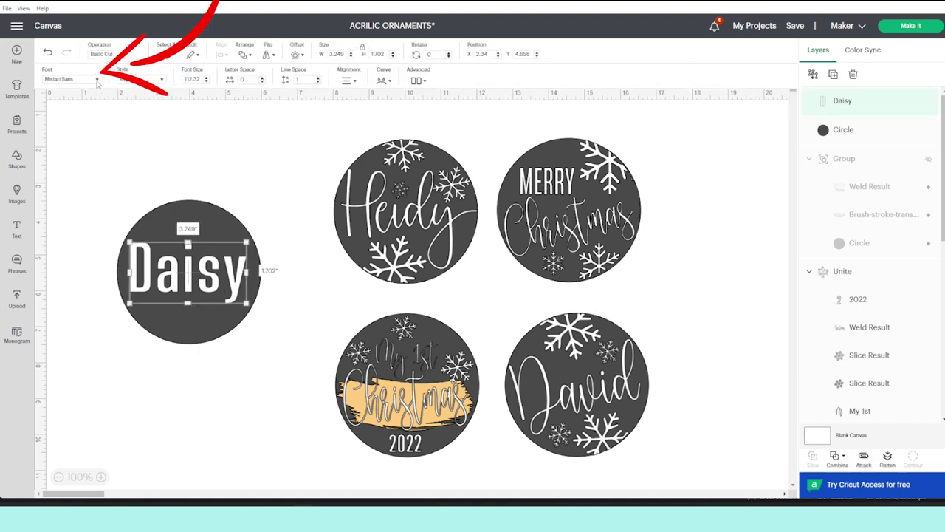
Find the system font Adorable and apply it to the name text.
{"action": "left_click", "coordinate": [96, 81]}
{"action": "type", "text": "mis"}
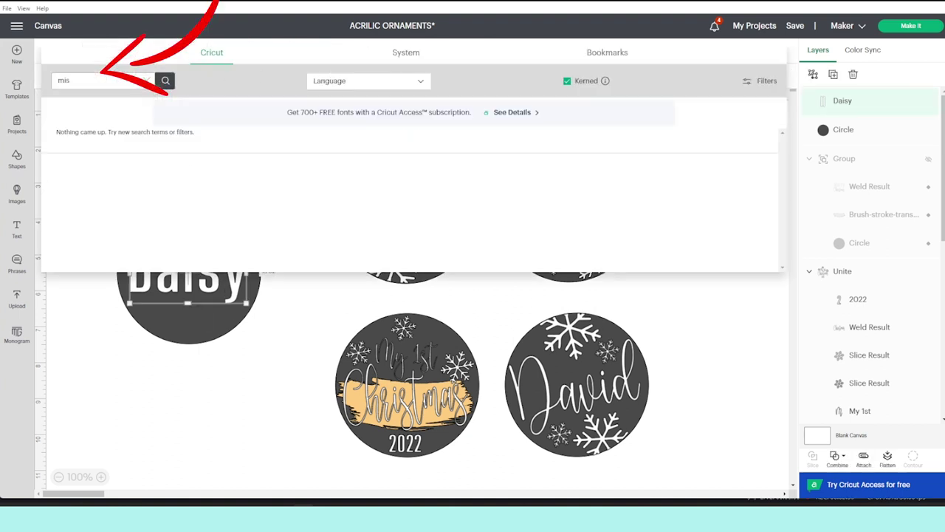
{"action": "left_click", "coordinate": [146, 81]}
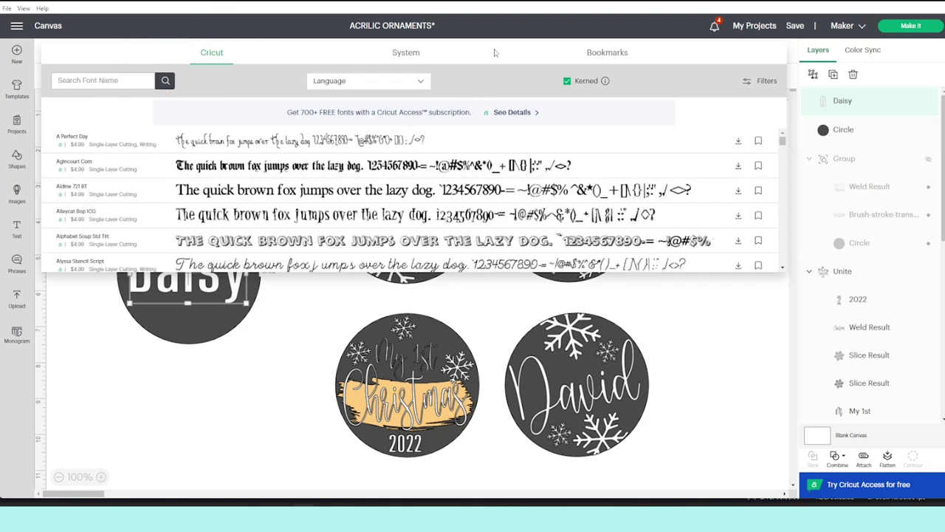
{"action": "scroll", "coordinate": [460, 180], "scroll_direction": "down", "scroll_amount": 3}
{"action": "scroll", "coordinate": [461, 180], "scroll_direction": "down", "scroll_amount": 10}
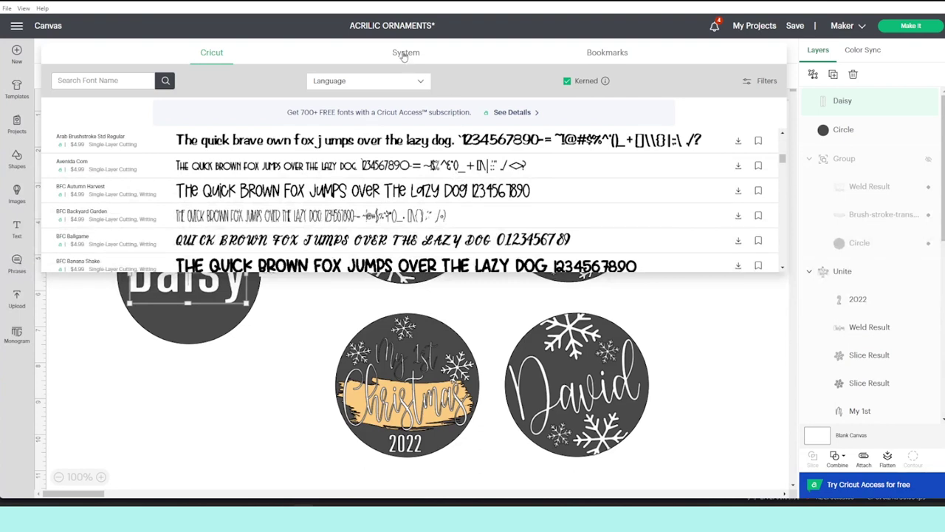
{"action": "left_click", "coordinate": [405, 55]}
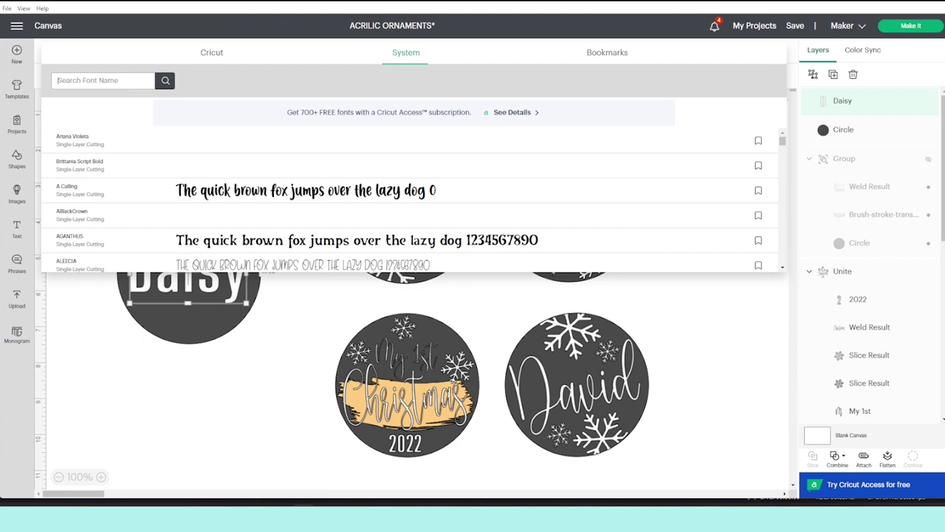
{"action": "type", "text": "adora"}
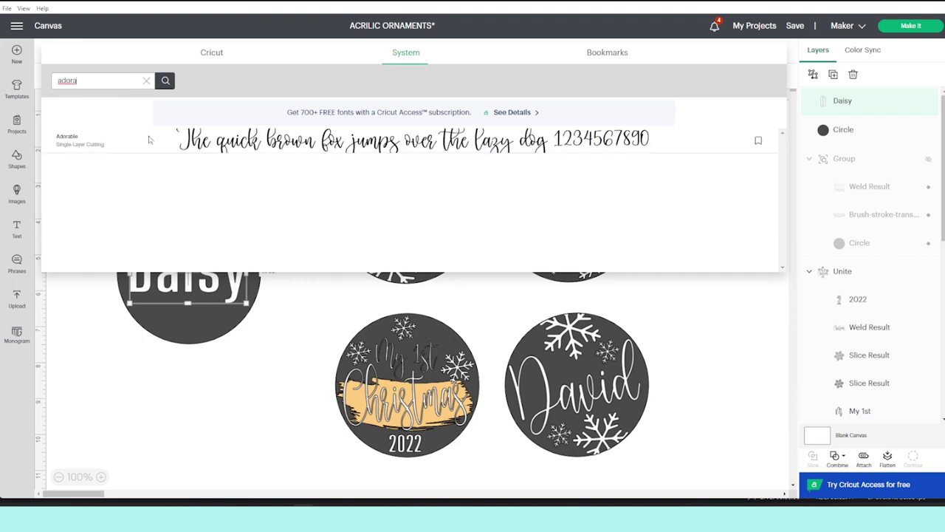
{"action": "left_click", "coordinate": [221, 148]}
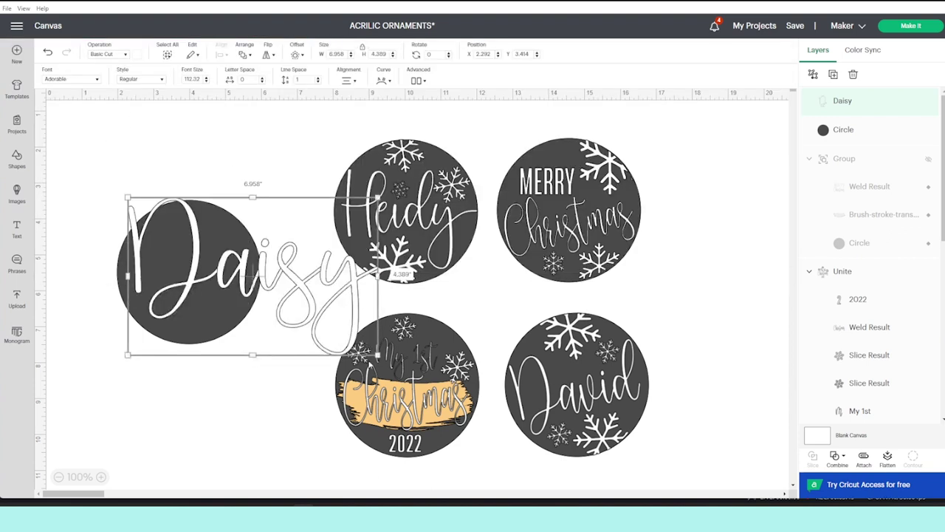
Shrink the name to about 3.5 inches wide inside the circle, unlock its proportions and stretch it slightly taller.
{"action": "left_click_drag", "start_coordinate": [378, 353], "coordinate": [244, 284]}
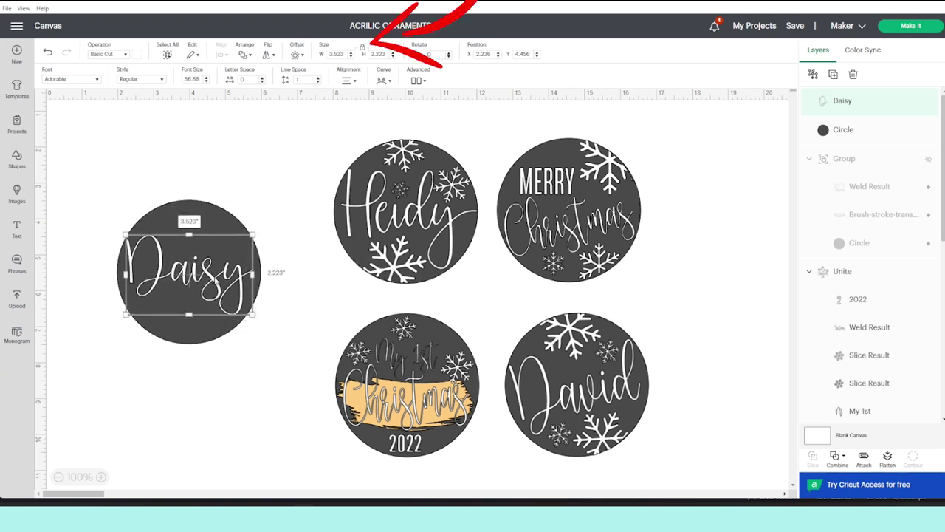
{"action": "left_click", "coordinate": [362, 50]}
{"action": "mouse_move", "coordinate": [253, 313]}
{"action": "left_mouse_down"}
{"action": "mouse_move", "coordinate": [252, 332]}
{"action": "mouse_move", "coordinate": [242, 309]}
{"action": "mouse_move", "coordinate": [252, 323]}
{"action": "left_mouse_up"}
{"action": "left_click", "coordinate": [270, 197]}
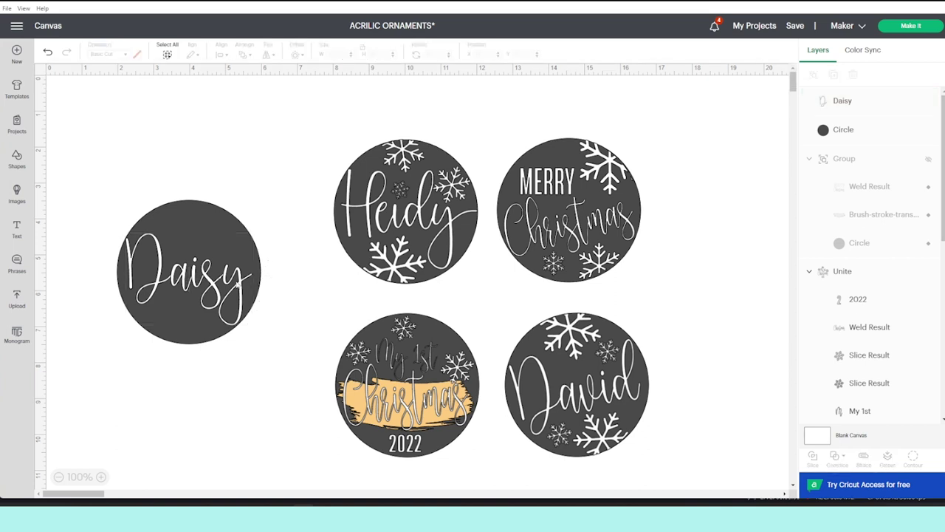
{"action": "left_click", "coordinate": [241, 283]}
{"action": "left_click", "coordinate": [258, 165]}
Duplicate the gold brush stroke from the My 1st Christmas ornament and place the copy on the new circle, layered behind the name.
{"action": "left_click", "coordinate": [406, 399]}
{"action": "right_click", "coordinate": [343, 380]}
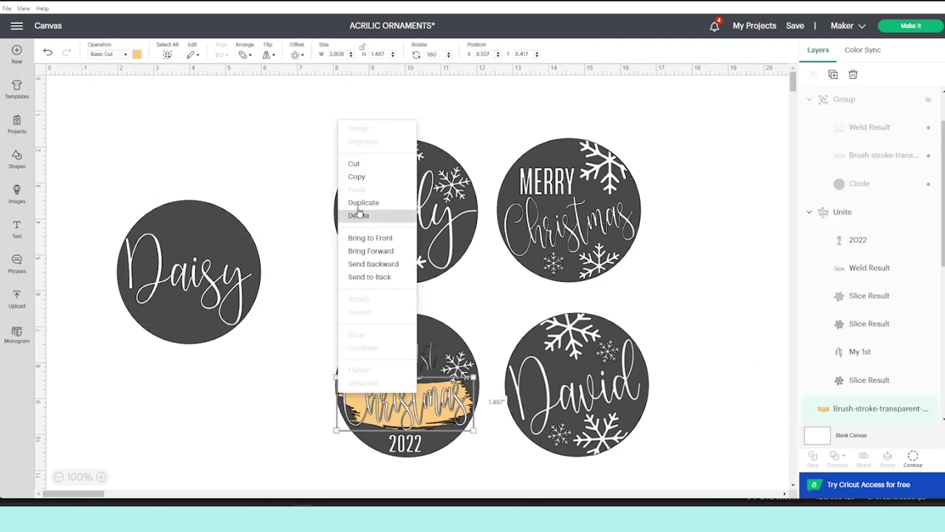
{"action": "left_click", "coordinate": [359, 201]}
{"action": "mouse_move", "coordinate": [420, 406]}
{"action": "left_mouse_down"}
{"action": "mouse_move", "coordinate": [262, 270]}
{"action": "mouse_move", "coordinate": [195, 279]}
{"action": "left_mouse_up"}
{"action": "left_click", "coordinate": [245, 51]}
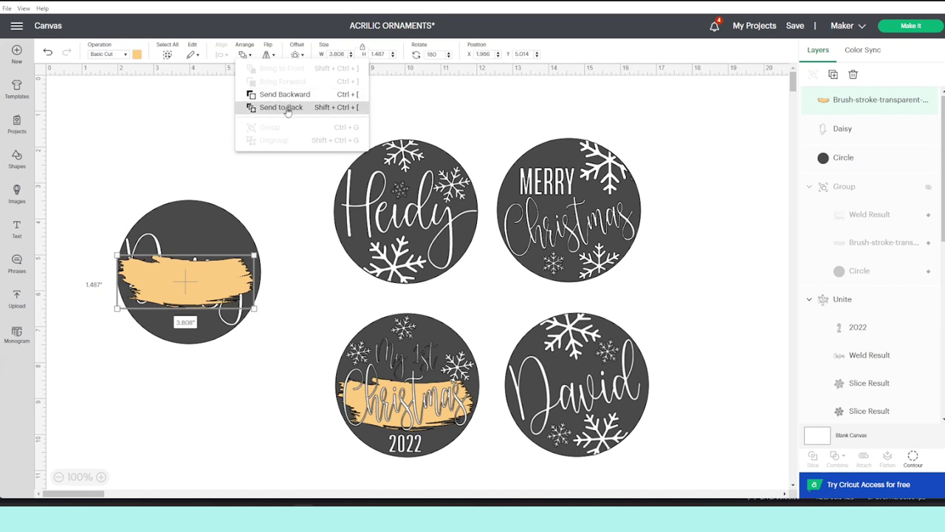
{"action": "left_click", "coordinate": [273, 110]}
{"action": "left_click", "coordinate": [221, 295]}
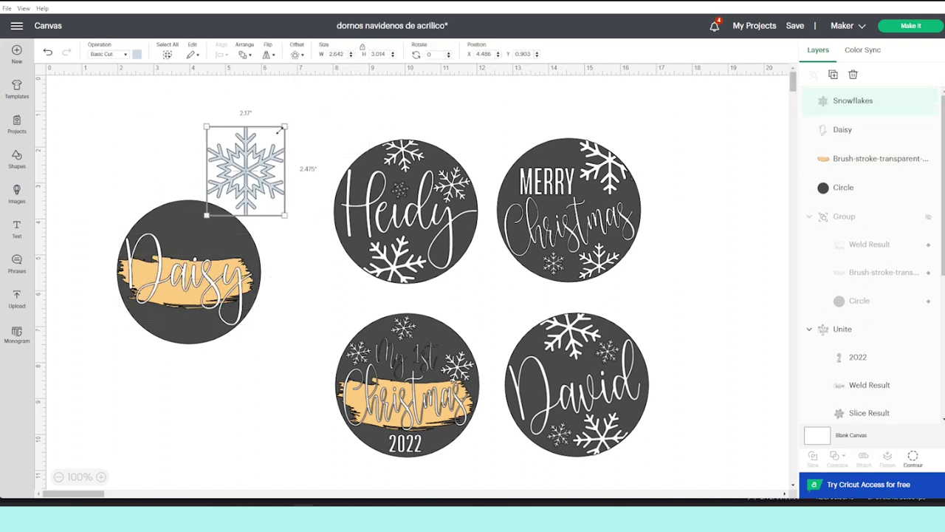
Shrink the Snowflakes image to about 0.86 by 0.98 inches, place it near the circle's lower edge and color it white.
{"action": "left_click_drag", "start_coordinate": [281, 204], "coordinate": [185, 325]}
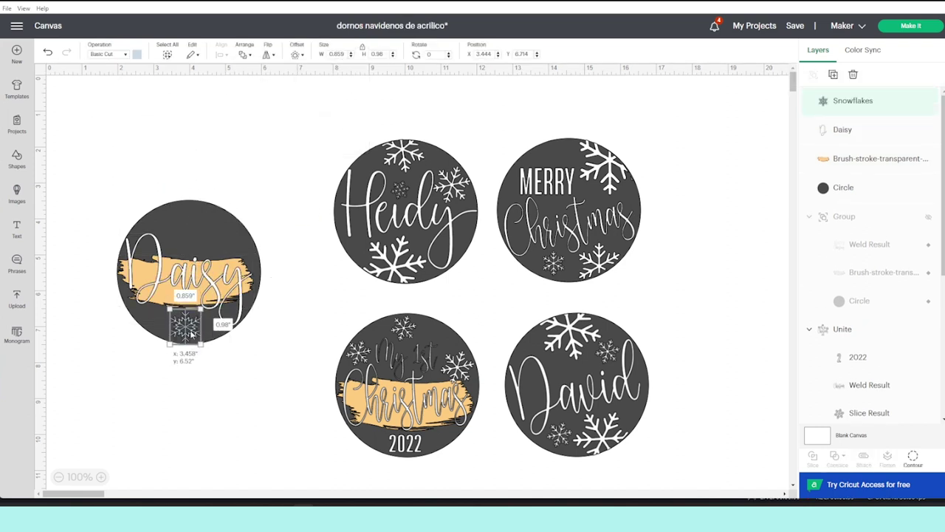
{"action": "left_click", "coordinate": [137, 54]}
{"action": "left_click", "coordinate": [159, 96]}
{"action": "left_click", "coordinate": [232, 372]}
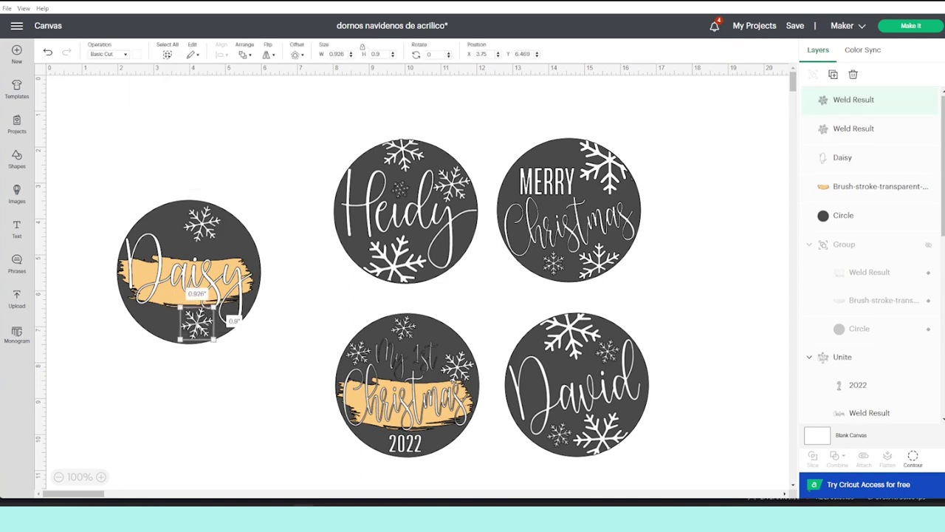
Nudge the lower snowflake, enlarge the upper one to about 1.8 inches wide and let it overlap the circle's upper-right edge.
{"action": "left_click_drag", "start_coordinate": [186, 325], "coordinate": [195, 325]}
{"action": "left_click_drag", "start_coordinate": [202, 223], "coordinate": [253, 279]}
{"action": "left_click", "coordinate": [377, 113]}
{"action": "left_click_drag", "start_coordinate": [229, 240], "coordinate": [235, 215]}
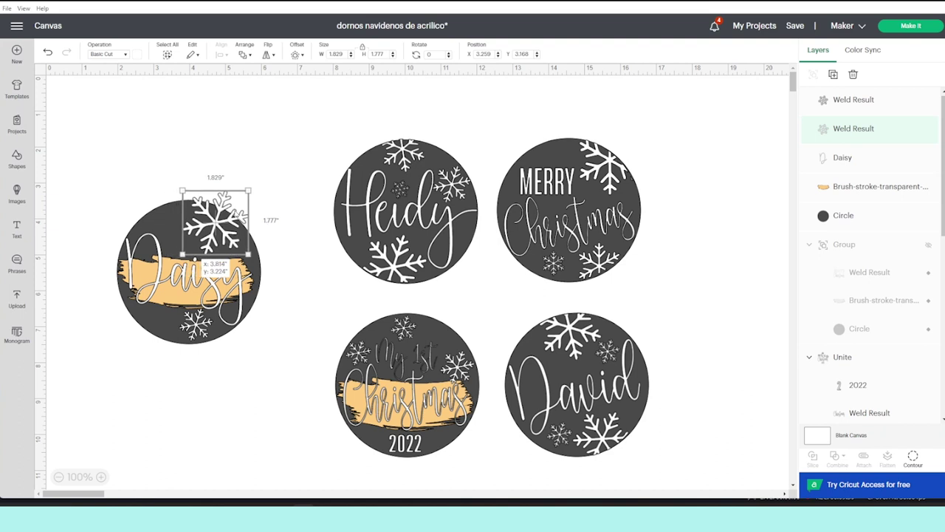
Duplicate the snowflake and place a copy about 0.66 inches wide in the circle's upper-left area.
{"action": "right_click", "coordinate": [197, 213]}
{"action": "left_click", "coordinate": [220, 268]}
{"action": "left_click_drag", "start_coordinate": [116, 144], "coordinate": [162, 220]}
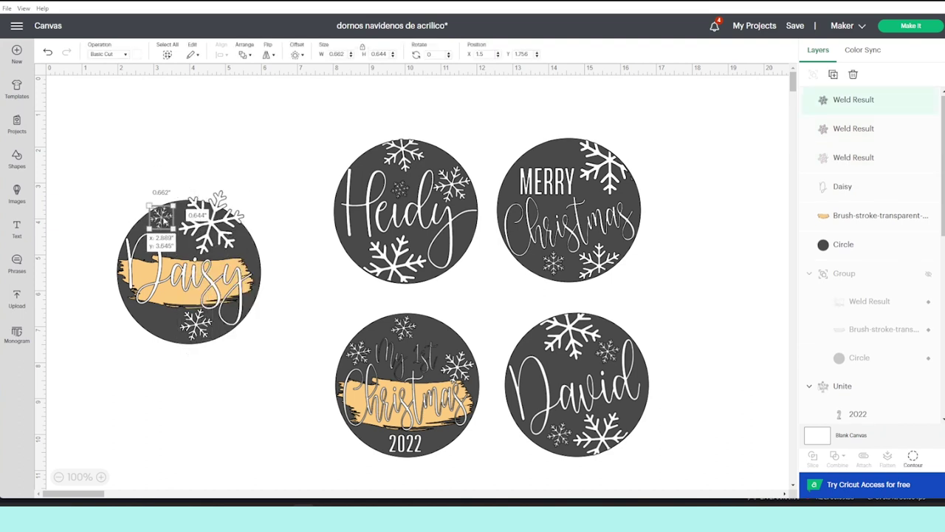
{"action": "right_click", "coordinate": [169, 214]}
Set a larger snowflake across the circle's lower-left edge and place a duplicate about 0.88 inches wide beside it.
{"action": "left_click_drag", "start_coordinate": [198, 327], "coordinate": [156, 336]}
{"action": "right_click", "coordinate": [156, 336]}
{"action": "left_click", "coordinate": [171, 240]}
{"action": "left_click_drag", "start_coordinate": [131, 158], "coordinate": [201, 322]}
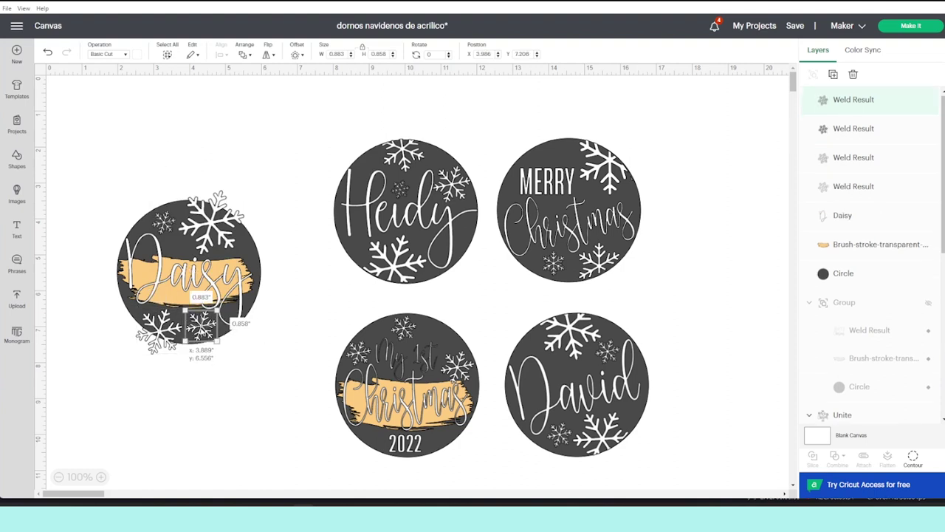
{"action": "left_click", "coordinate": [268, 358]}
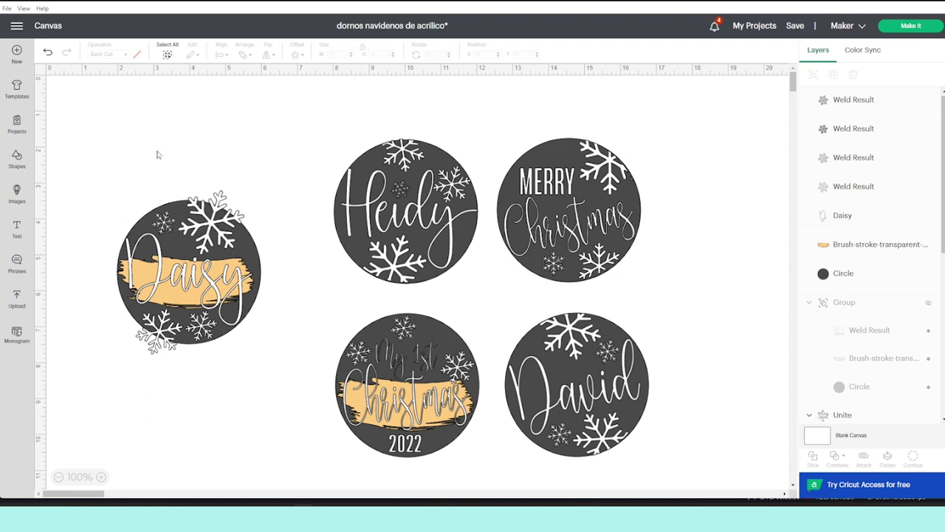
Move the name and brush stroke below the ornament, and move the plain circle away from the four snowflakes.
{"action": "left_click", "coordinate": [237, 278]}
{"action": "left_click_drag", "start_coordinate": [236, 279], "coordinate": [274, 448]}
{"action": "left_click", "coordinate": [236, 285]}
{"action": "left_click_drag", "start_coordinate": [235, 285], "coordinate": [280, 469]}
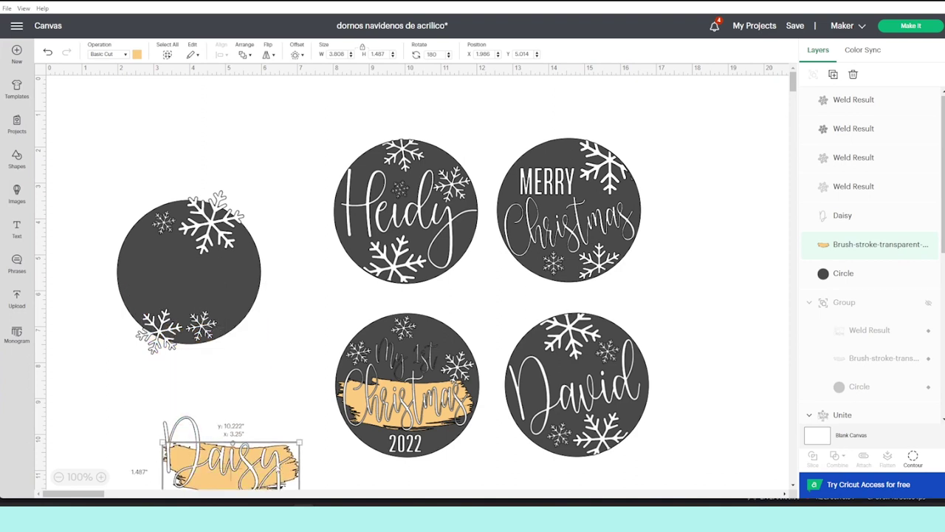
{"action": "left_click_drag", "start_coordinate": [245, 281], "coordinate": [452, 310]}
Select the four loose snowflakes and weld them into a single shape.
{"action": "left_click_drag", "start_coordinate": [98, 171], "coordinate": [254, 372]}
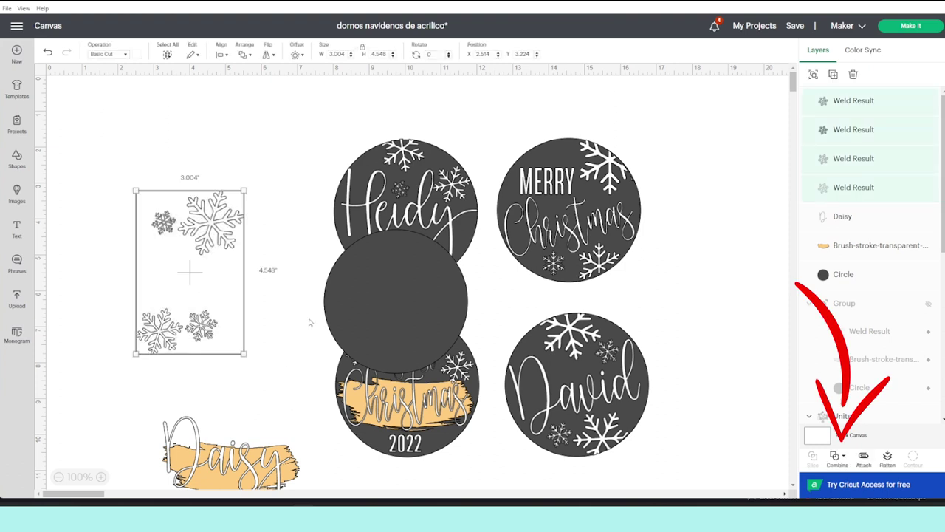
{"action": "left_click", "coordinate": [845, 458]}
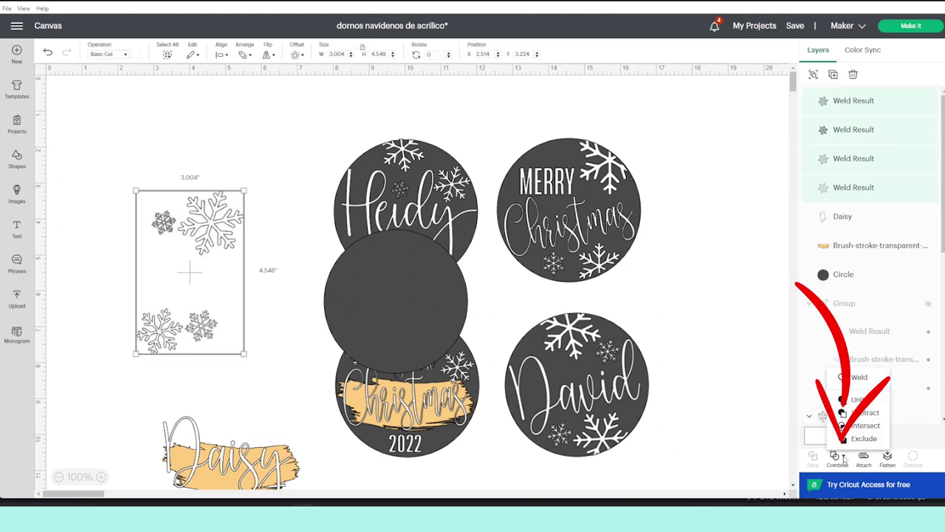
{"action": "left_click", "coordinate": [859, 400]}
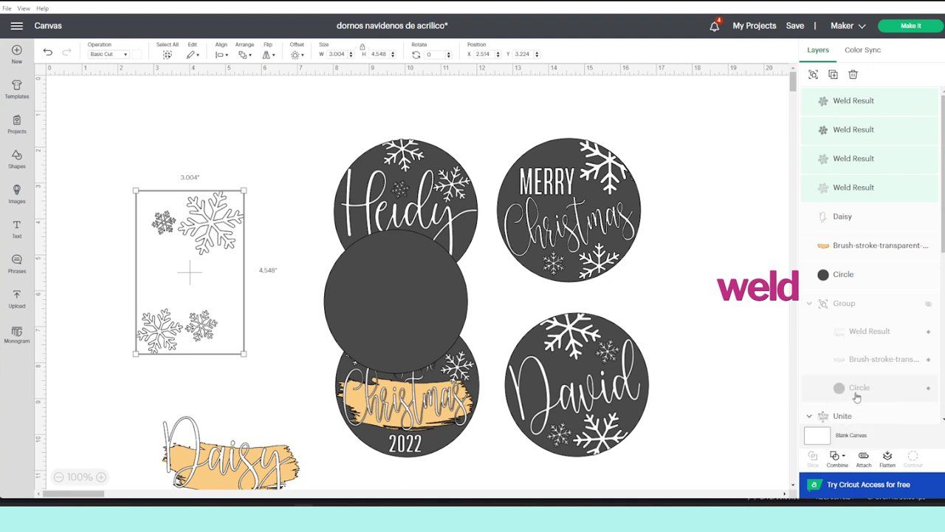
Move the plain circle back beneath the welded snowflakes and slice the two shapes together.
{"action": "left_click_drag", "start_coordinate": [397, 301], "coordinate": [197, 273]}
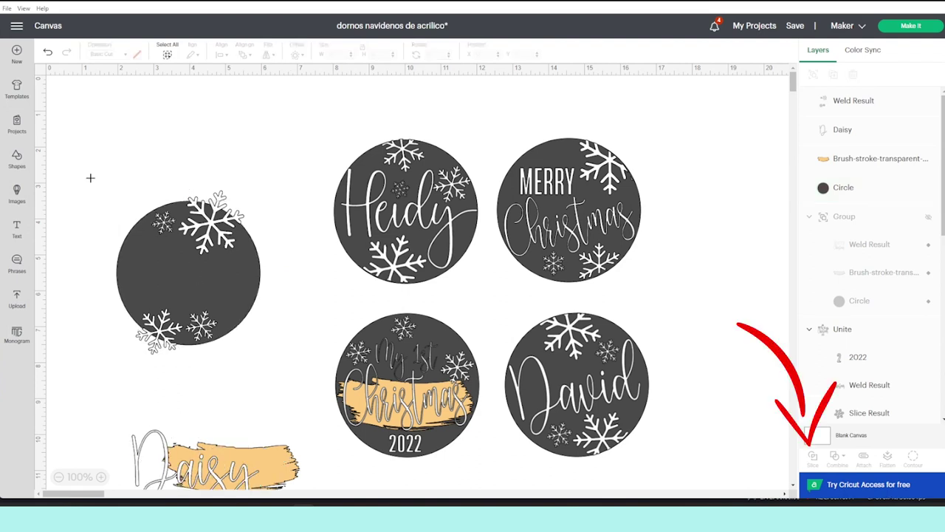
{"action": "left_click_drag", "start_coordinate": [86, 176], "coordinate": [288, 380]}
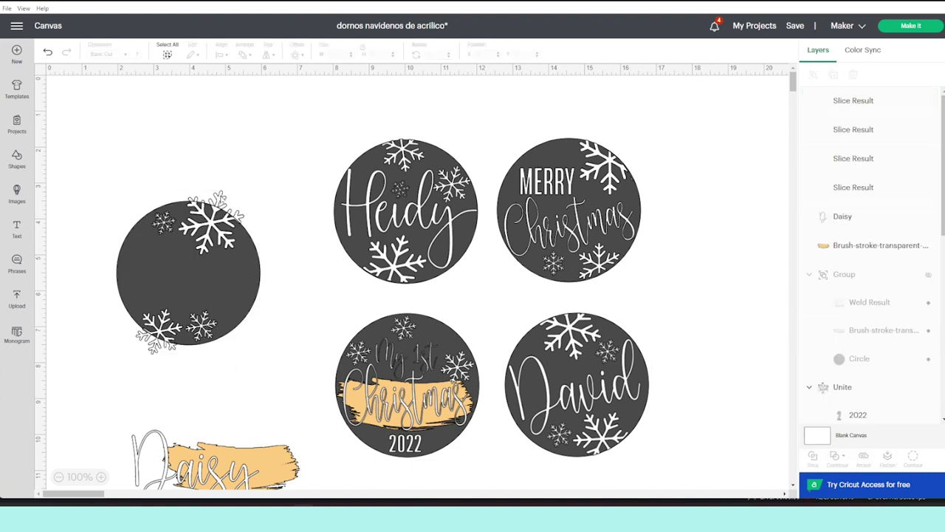
Delete the cut-off snowflake pieces sticking out beyond the circle's edge.
{"action": "left_click_drag", "start_coordinate": [223, 194], "coordinate": [313, 229]}
{"action": "key", "text": "Delete"}
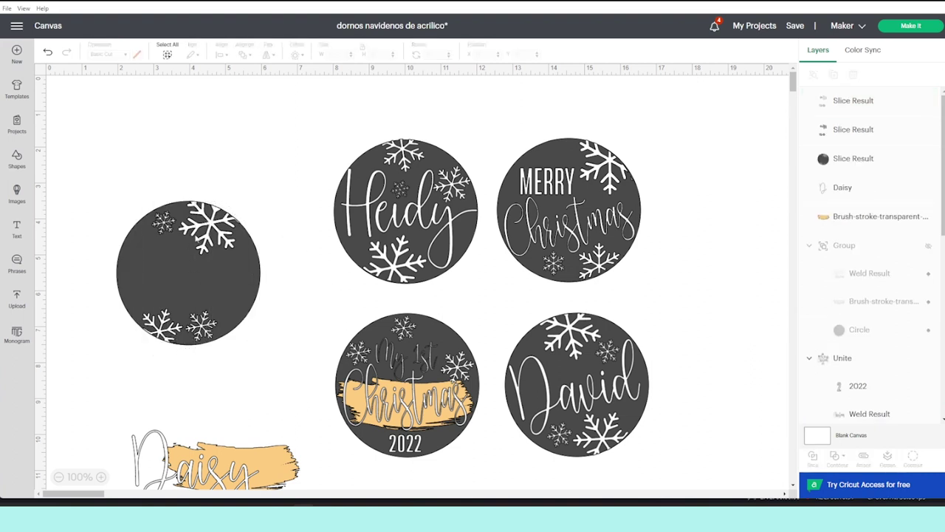
Move the gold brush stroke onto the middle of the snowflake circle and bring it to the front.
{"action": "left_click", "coordinate": [262, 467]}
{"action": "mouse_move", "coordinate": [262, 466]}
{"action": "left_mouse_down"}
{"action": "mouse_move", "coordinate": [244, 342]}
{"action": "mouse_move", "coordinate": [205, 286]}
{"action": "left_mouse_up"}
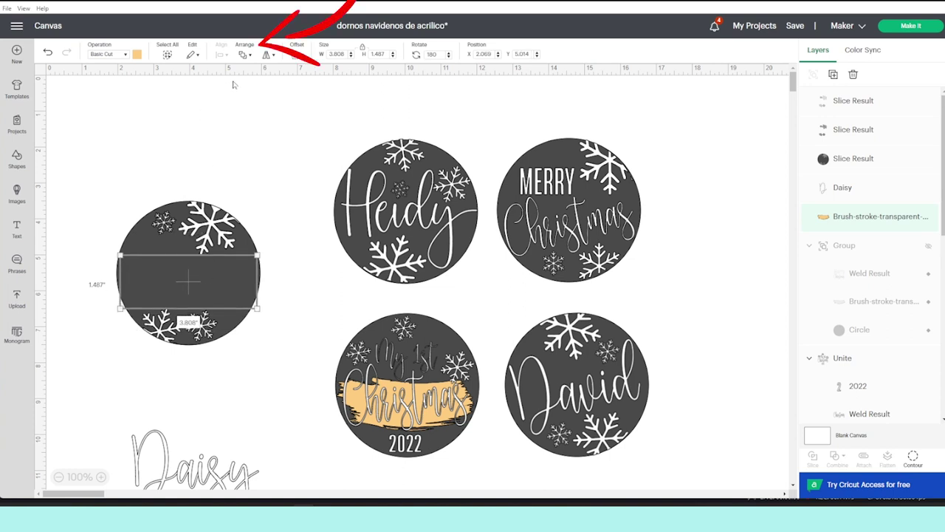
{"action": "left_click", "coordinate": [247, 55]}
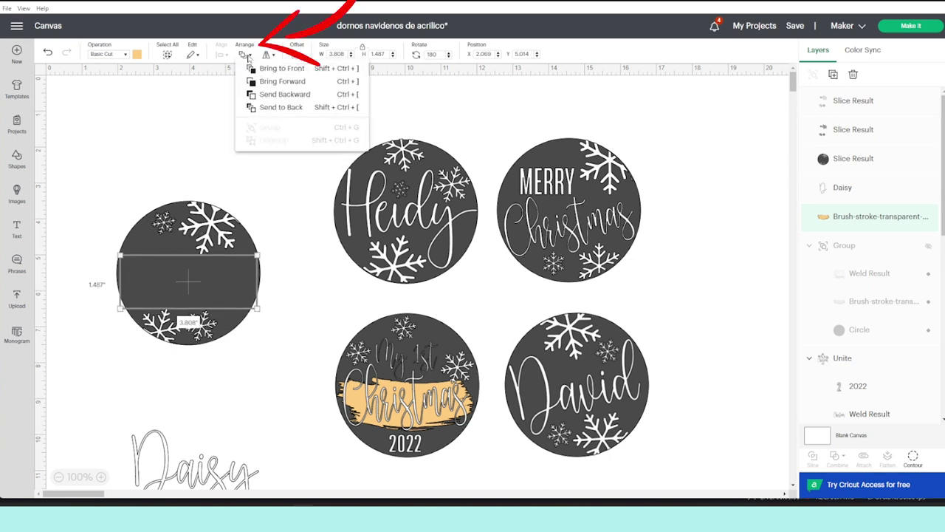
{"action": "left_click", "coordinate": [260, 69]}
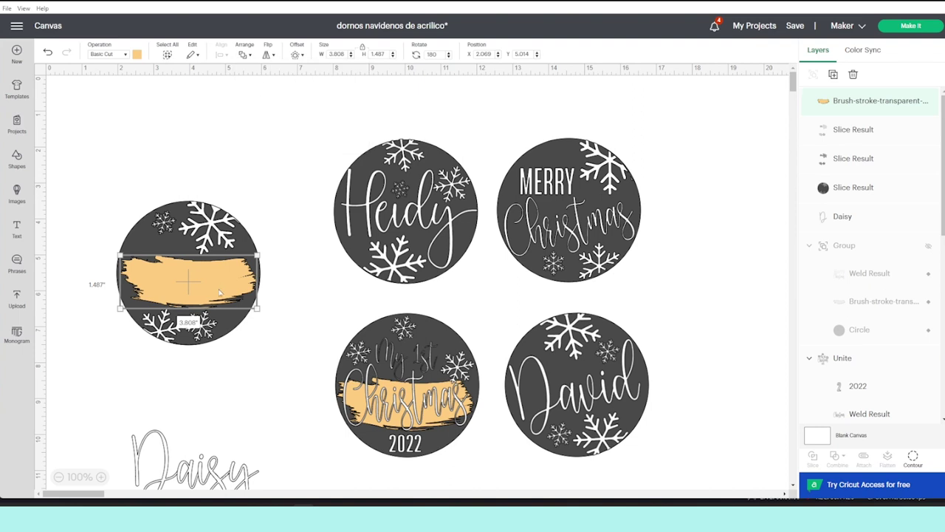
Move the name onto the gold brush stroke and bring it to the front.
{"action": "left_click_drag", "start_coordinate": [192, 458], "coordinate": [189, 275]}
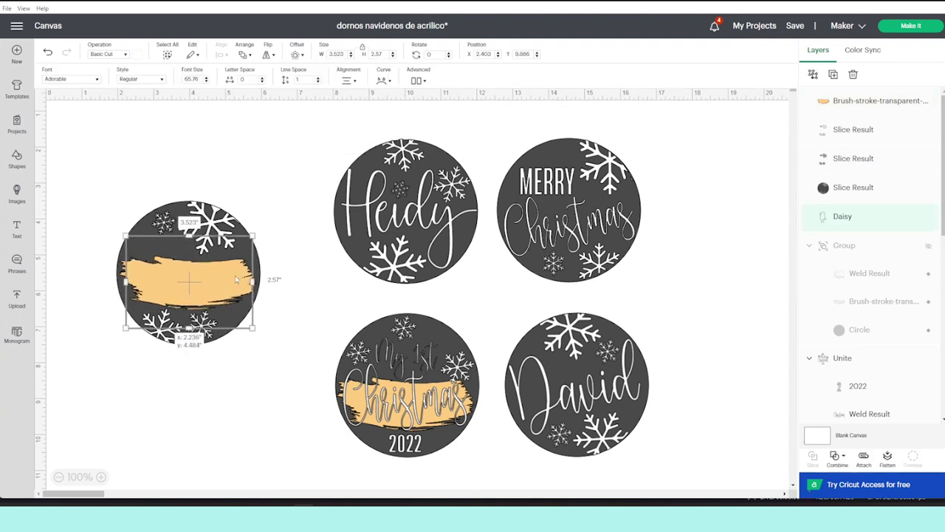
{"action": "left_click", "coordinate": [244, 55]}
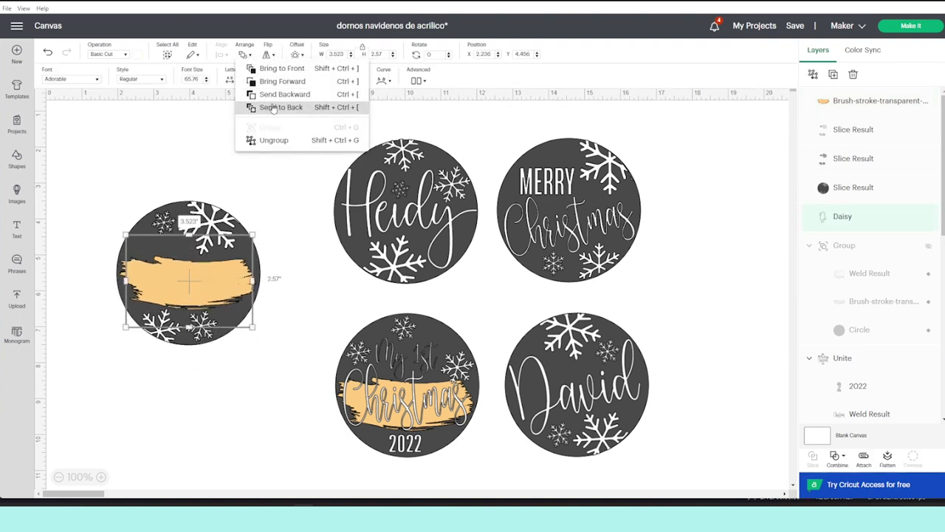
{"action": "left_click", "coordinate": [295, 81]}
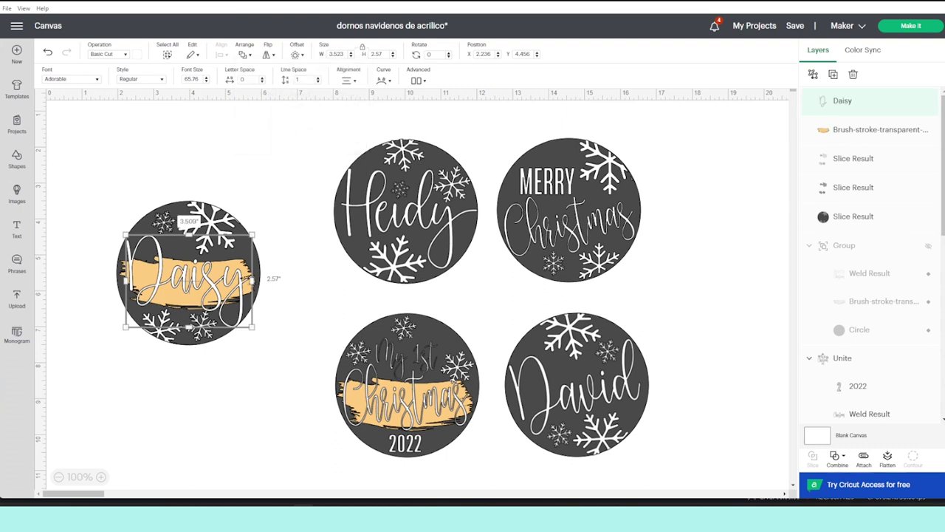
Hide the new ornament's dark circle and spare snowflake slice, and move the brush stroke below the design.
{"action": "left_click", "coordinate": [258, 251]}
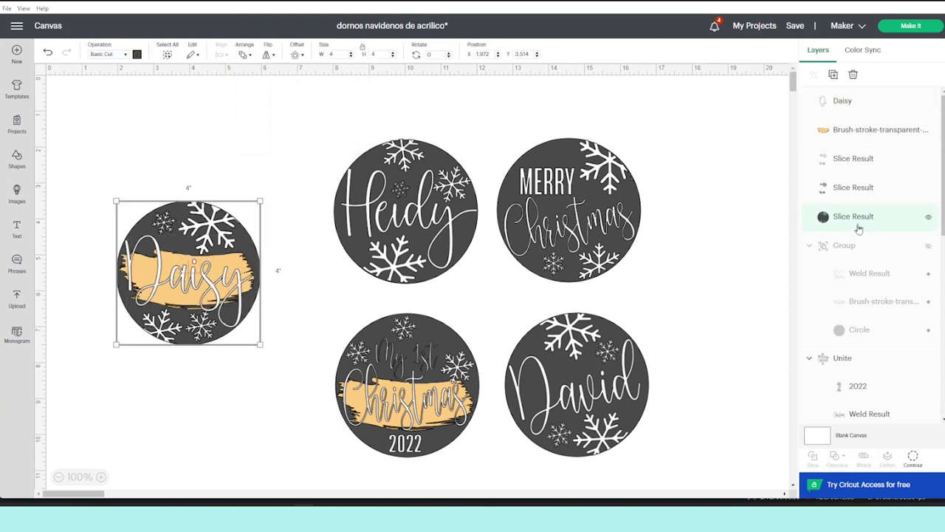
{"action": "left_click", "coordinate": [929, 217]}
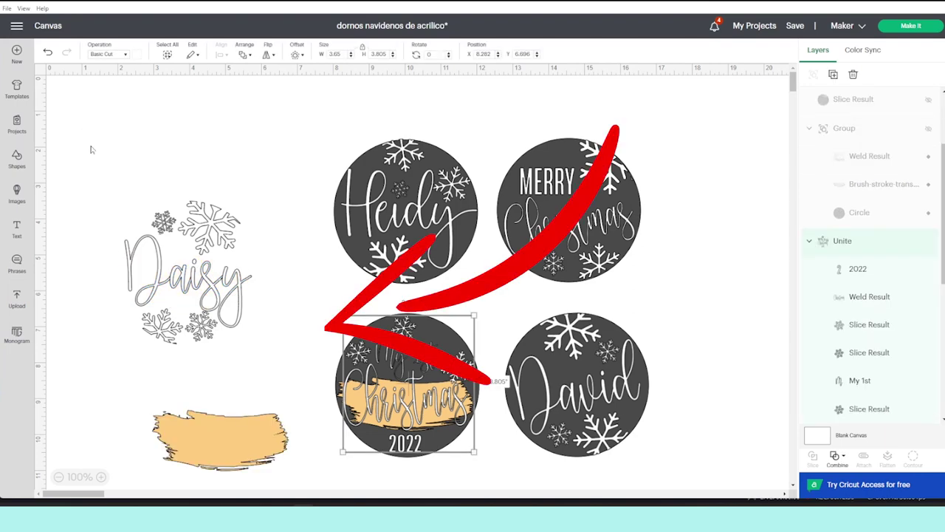
Weld the name and its snowflakes into one shape, and move the brush stroke back behind the name.
{"action": "left_click_drag", "start_coordinate": [92, 161], "coordinate": [282, 387]}
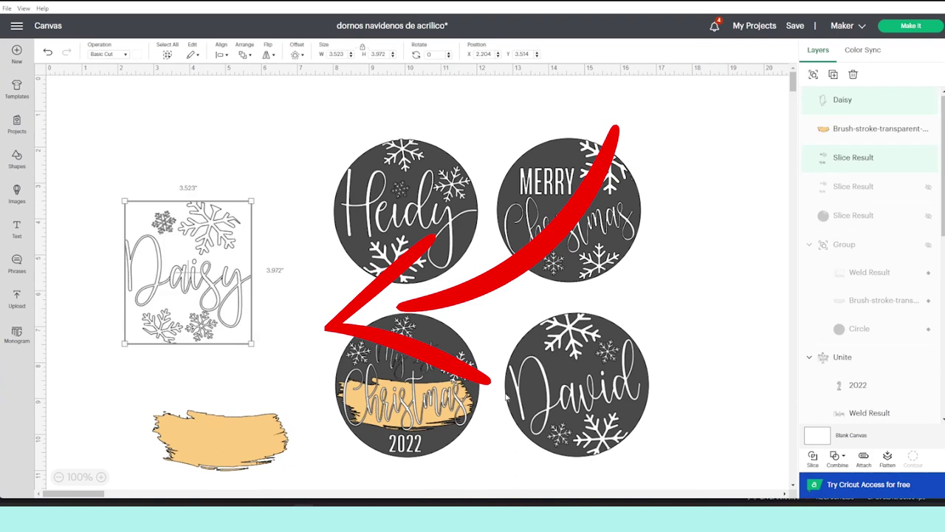
{"action": "left_click", "coordinate": [840, 457]}
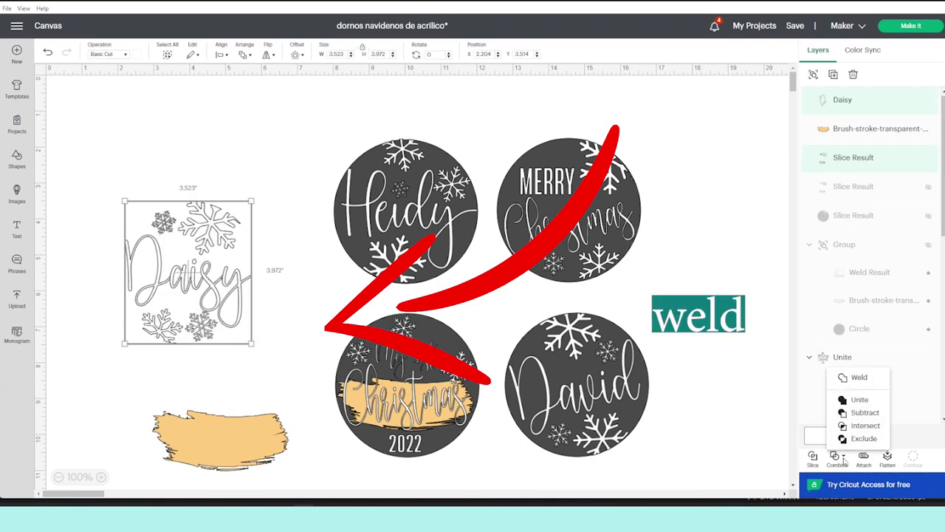
{"action": "left_click", "coordinate": [858, 377]}
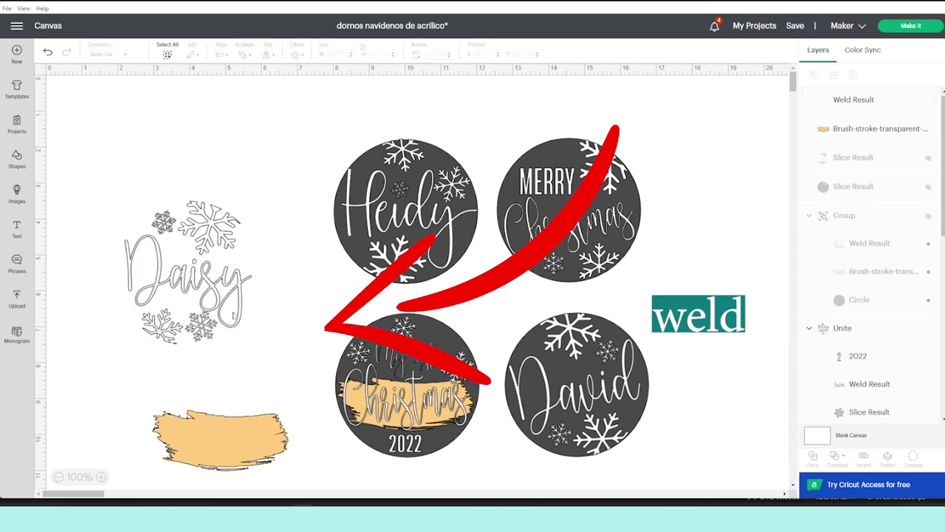
{"action": "left_click_drag", "start_coordinate": [248, 448], "coordinate": [217, 287]}
{"action": "left_click", "coordinate": [340, 297]}
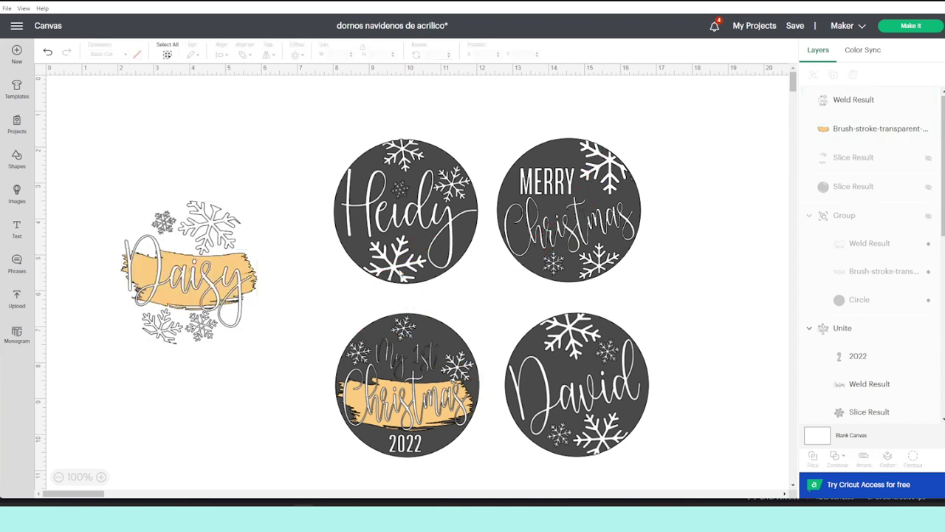
Hide the dark background circles of the four other ornament designs.
{"action": "left_click", "coordinate": [634, 249]}
{"action": "scroll", "coordinate": [896, 197], "scroll_direction": "down", "scroll_amount": 2}
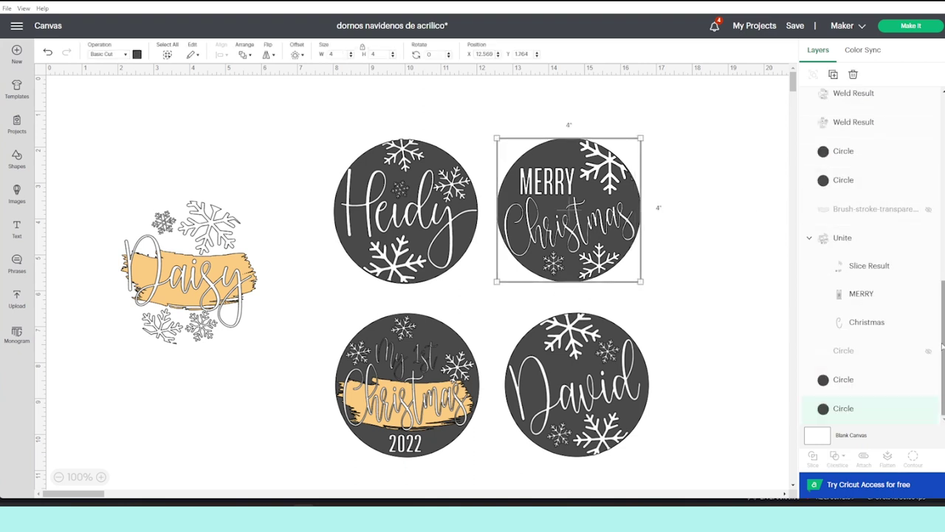
{"action": "left_click", "coordinate": [928, 408]}
{"action": "left_click", "coordinate": [928, 380]}
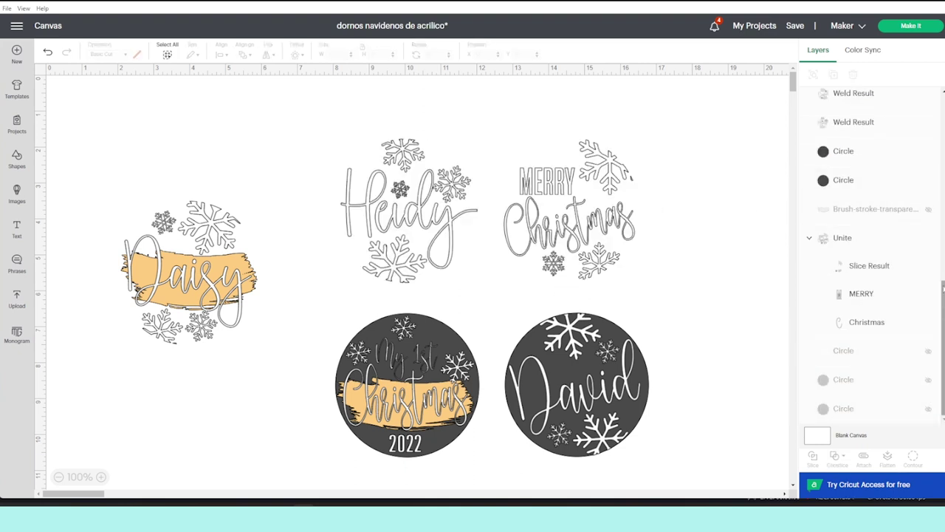
{"action": "left_click", "coordinate": [928, 179]}
{"action": "left_click", "coordinate": [928, 150]}
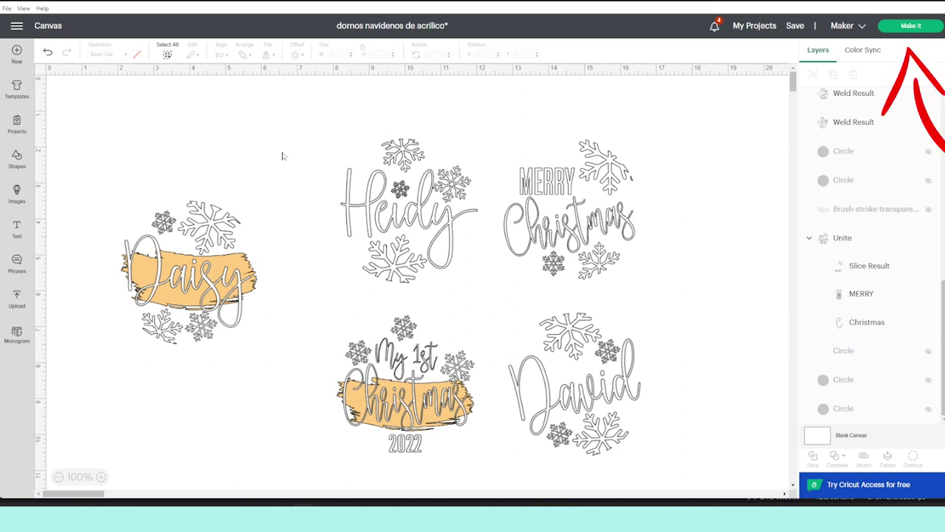
Send the ornament designs to cutting and set the first mat's base material to Vinyl.
{"action": "left_click", "coordinate": [906, 27]}
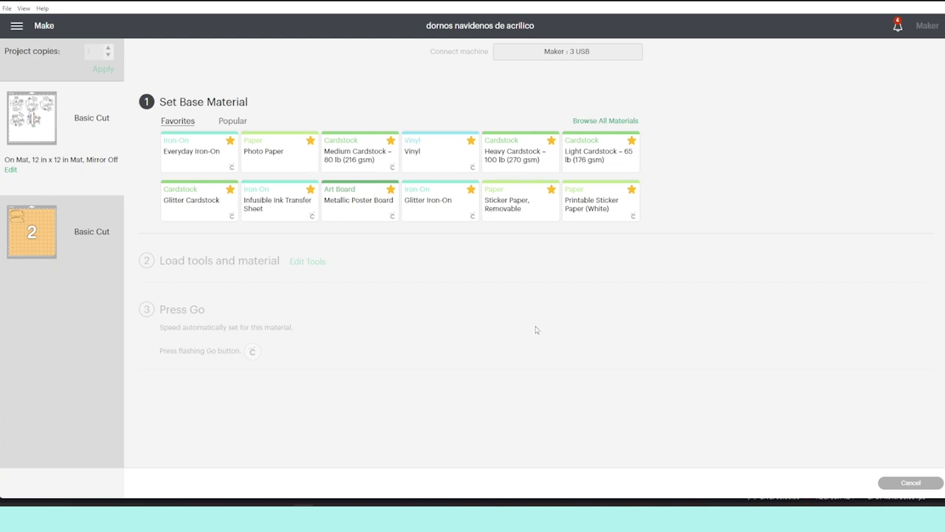
{"action": "left_click", "coordinate": [440, 168]}
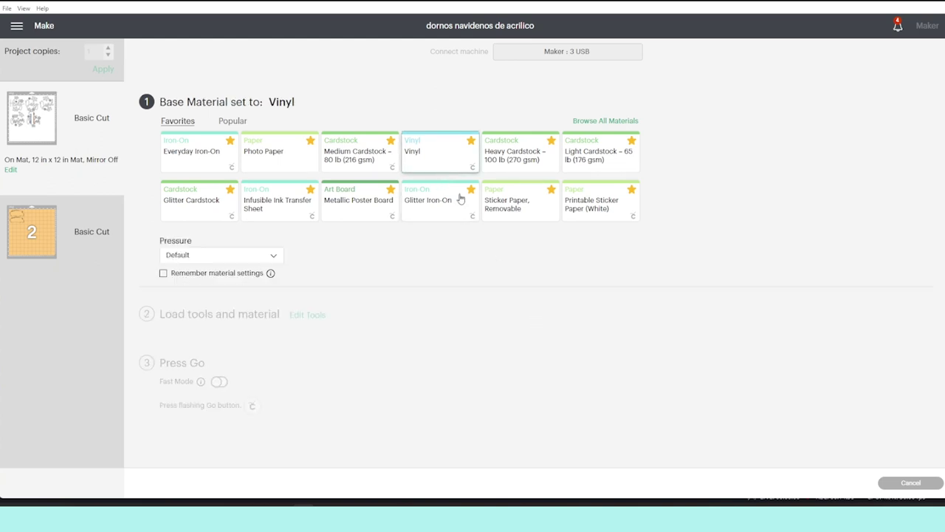